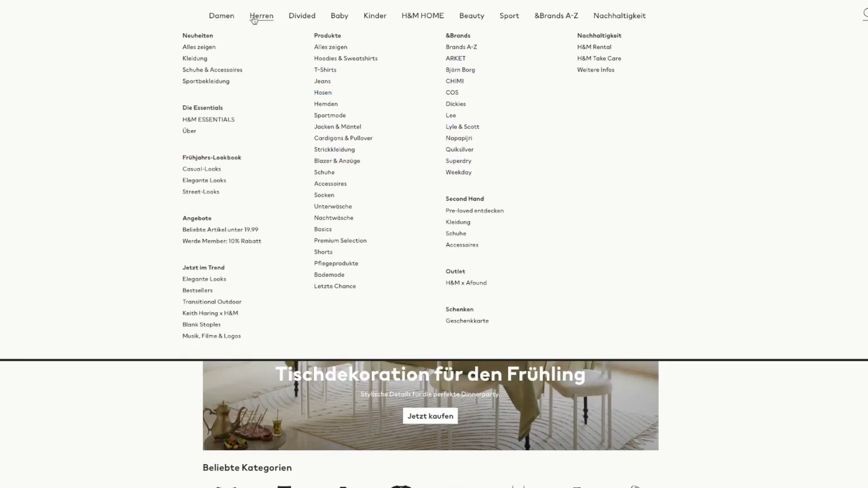
pyautogui.moveTo(299, 18)
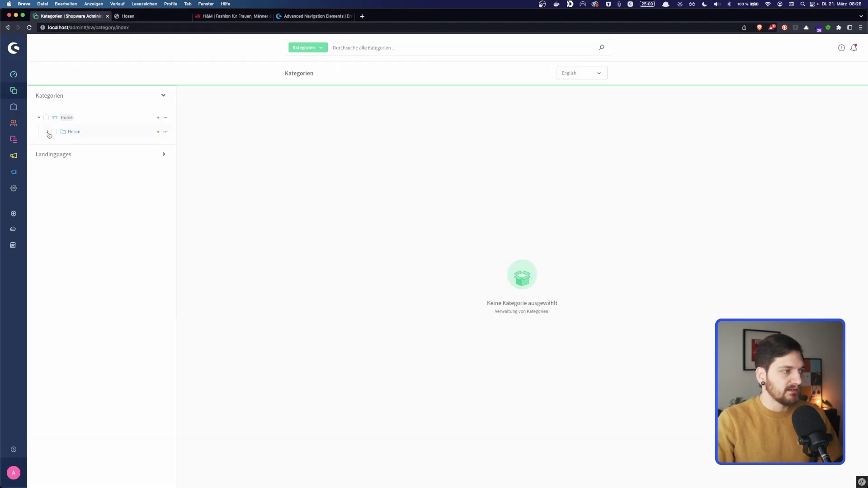
# - Expand the Hosen category and its Jeans subcategory in the category tree
pyautogui.click(48, 132)
pyautogui.click(56, 175)
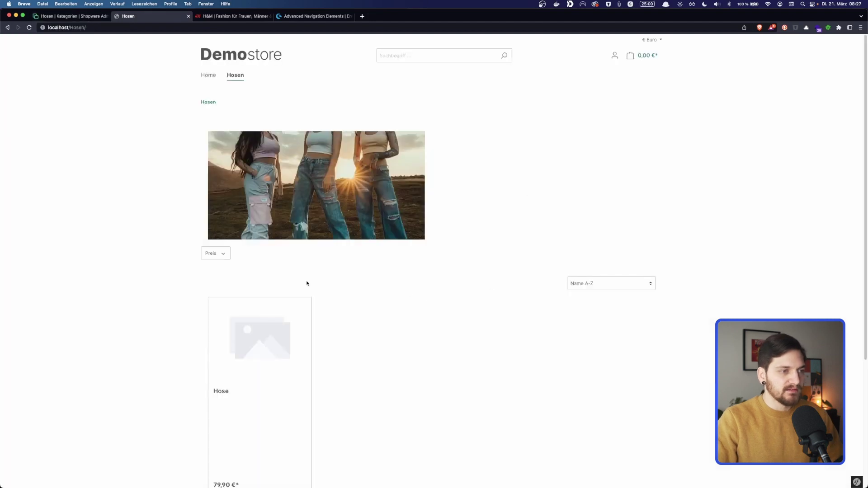
# - Examine the Hosen category page in the storefront, including its Jeans and Slim Fit subcategories
pyautogui.scroll(-3, 428, 331)
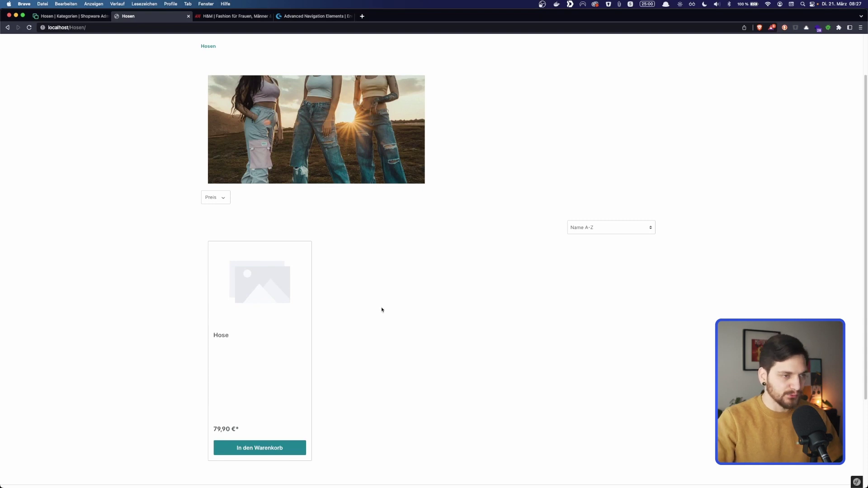
pyautogui.scroll(3, 399, 314)
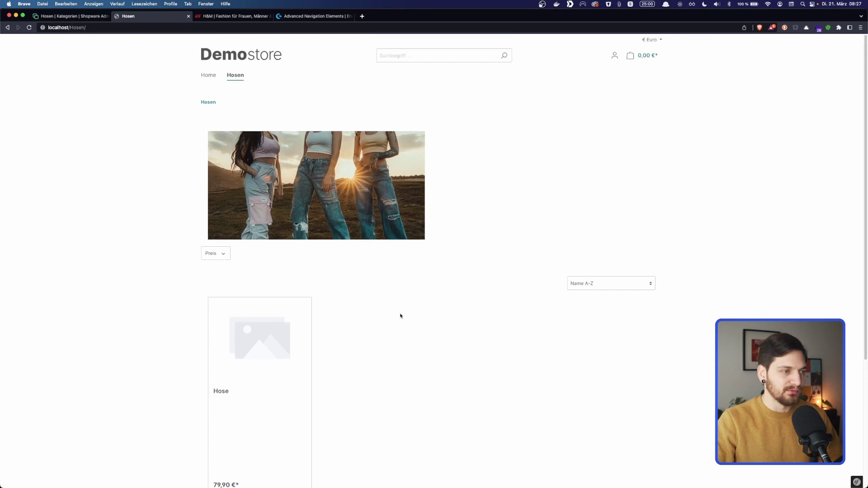
pyautogui.moveTo(242, 80)
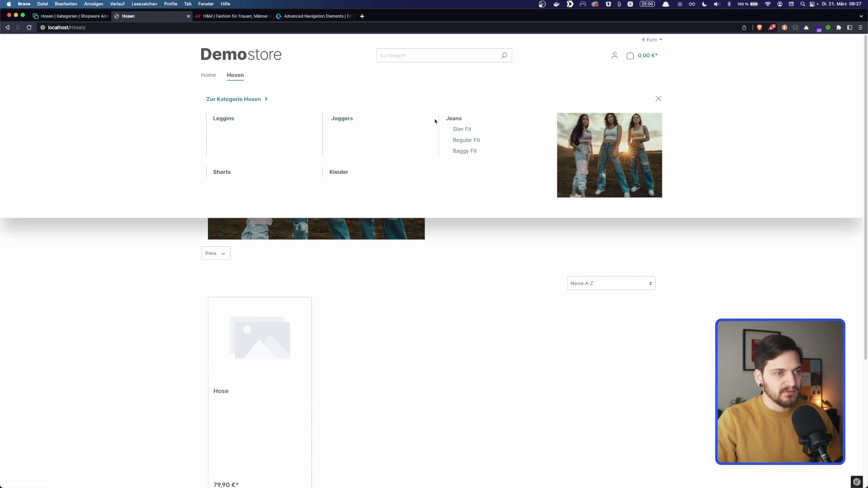
pyautogui.click(458, 120)
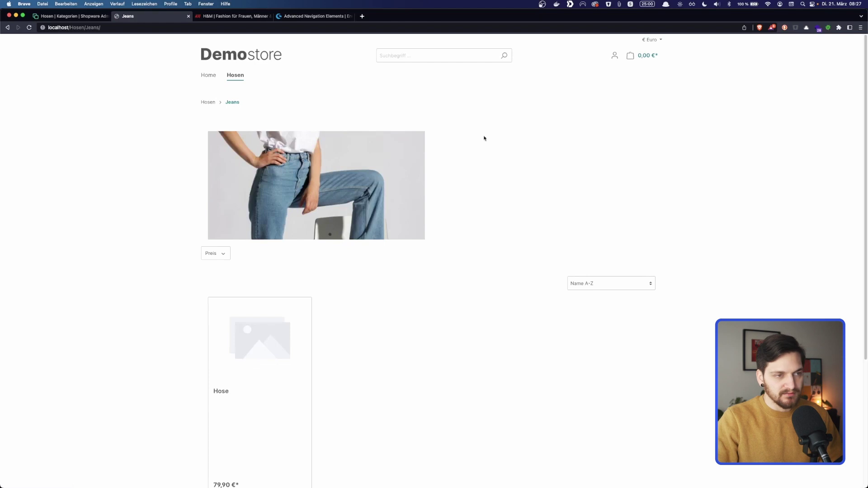
pyautogui.scroll(-3, 526, 204)
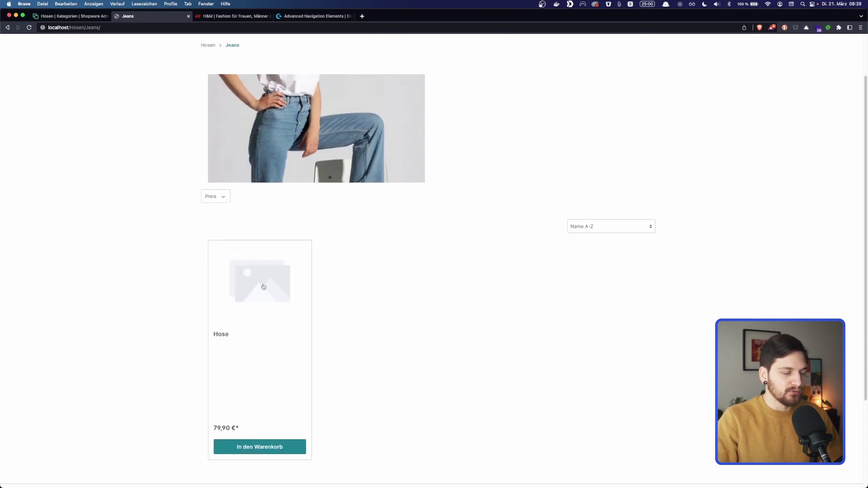
pyautogui.scroll(3, 466, 281)
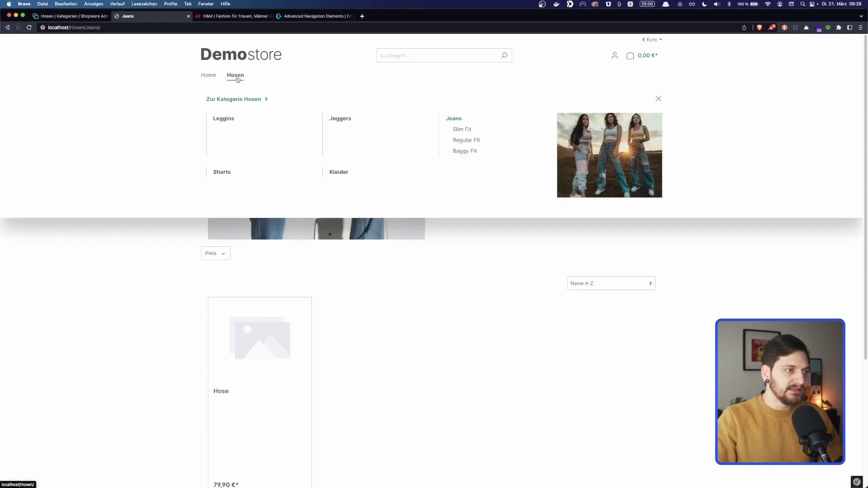
pyautogui.click(462, 130)
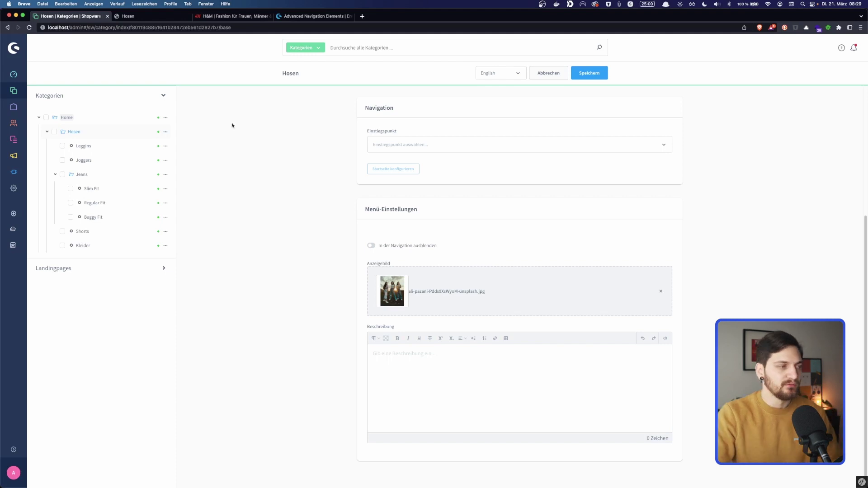
# - Create a new Erlebniswelten layout of type Kategorieseite with a Volle Breite section, named Navigation Elements
pyautogui.moveTo(14, 139)
pyautogui.click(45, 141)
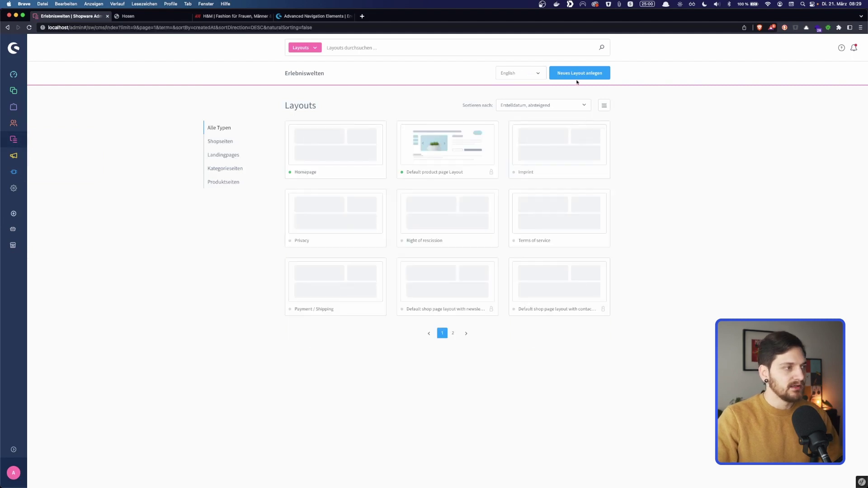
pyautogui.click(590, 75)
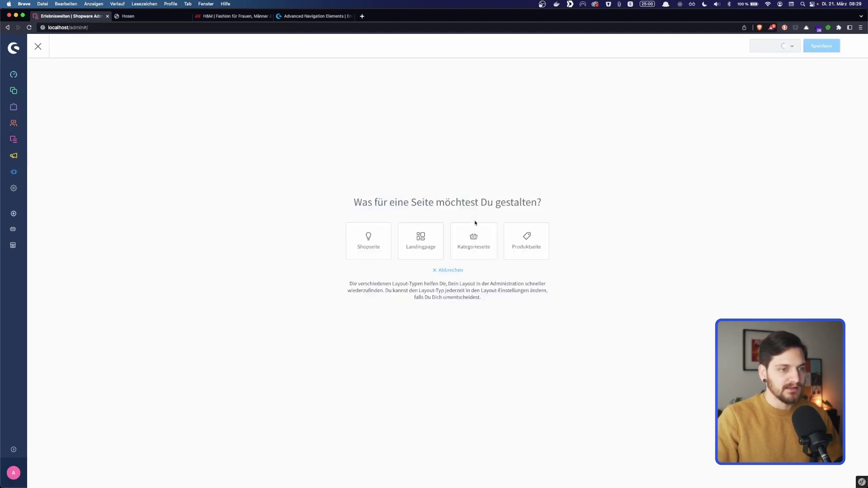
pyautogui.click(475, 256)
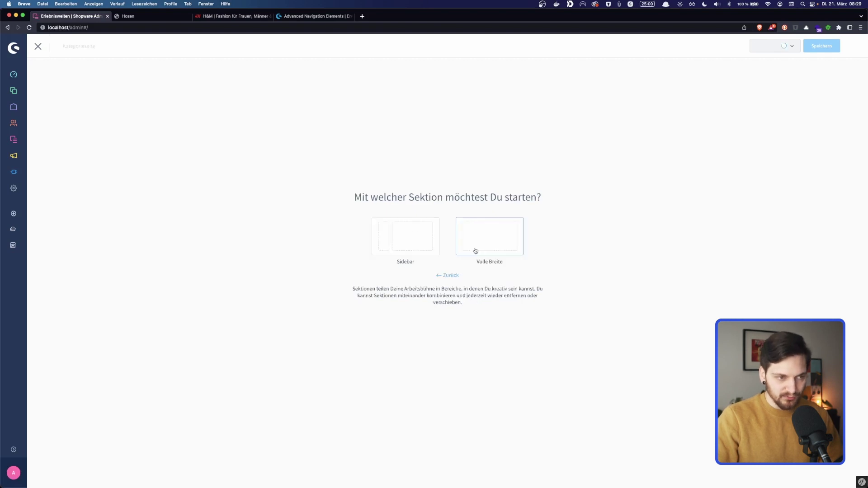
pyautogui.click(507, 238)
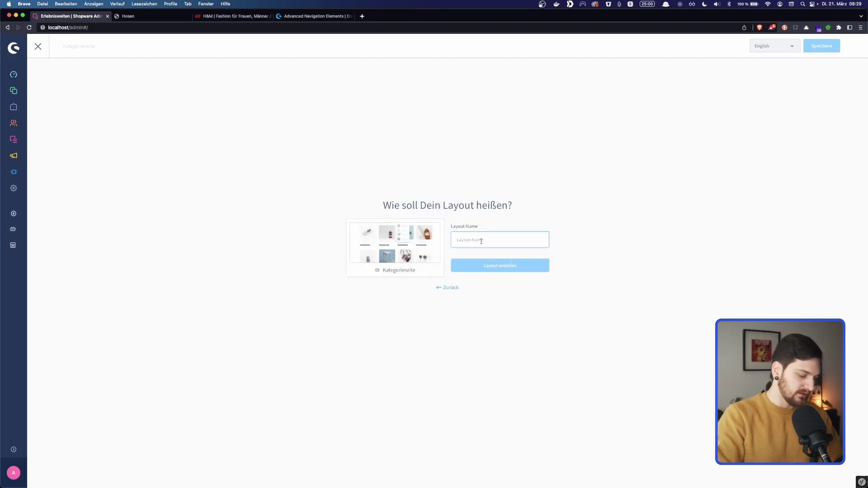
pyautogui.write('Navigati')
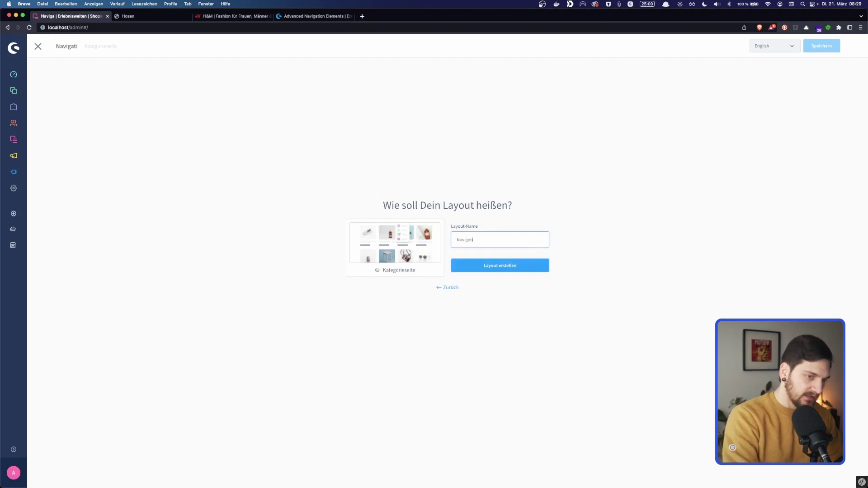
pyautogui.write('on Elements')
pyautogui.press('Return')
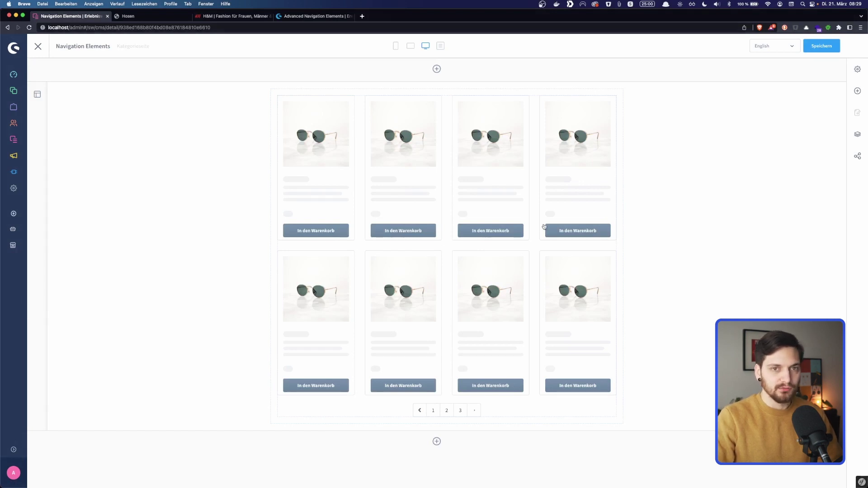
# - Add the Bild und Text Navigation block from Advanced Navigation Elements above the product listing and save the layout
pyautogui.click(855, 94)
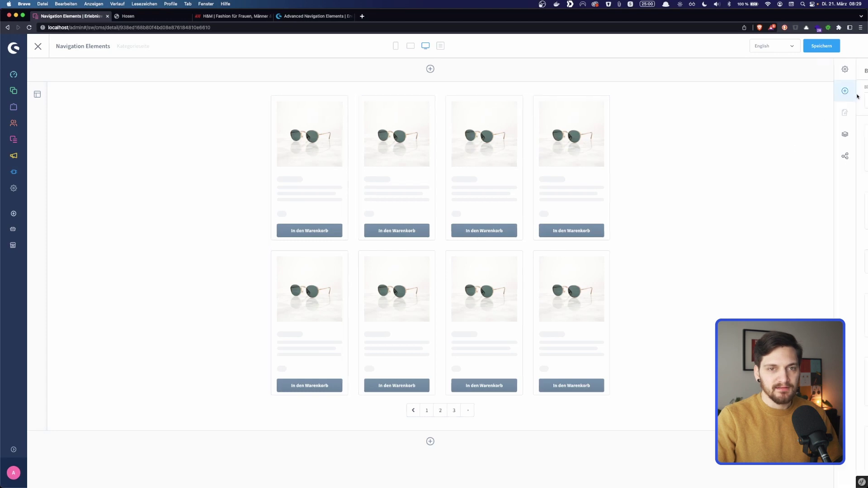
pyautogui.click(792, 103)
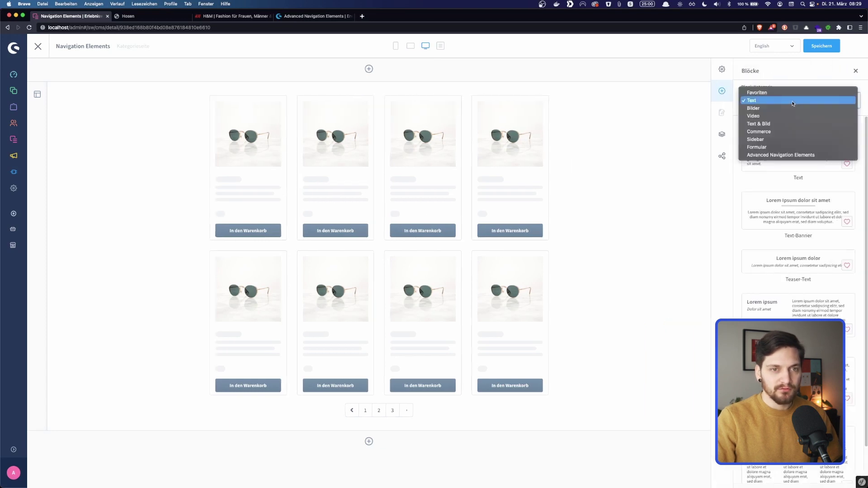
pyautogui.click(795, 156)
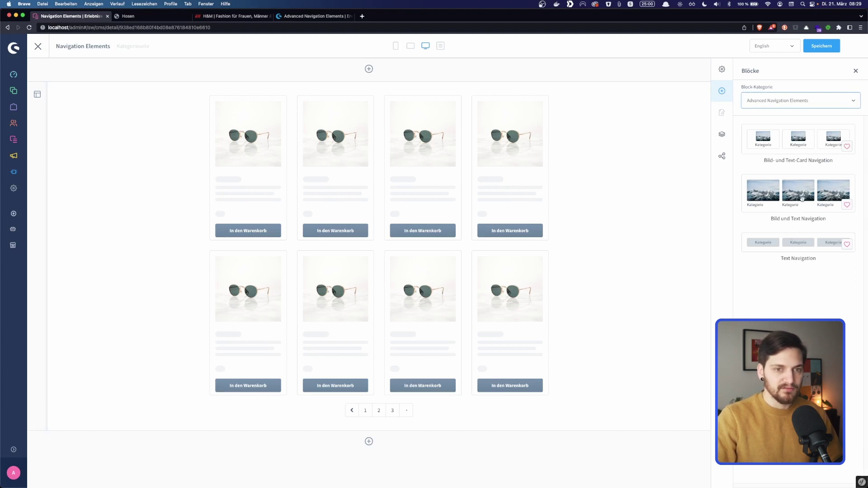
pyautogui.moveTo(803, 199); pyautogui.dragTo(411, 95)
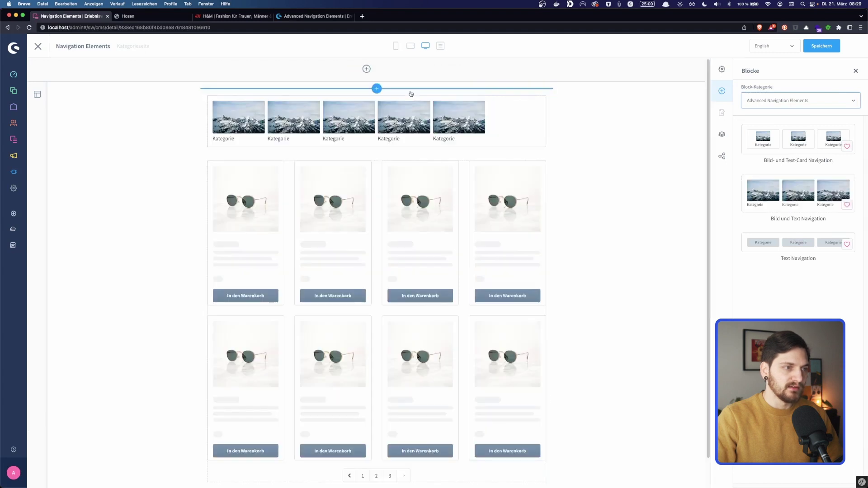
pyautogui.click(824, 51)
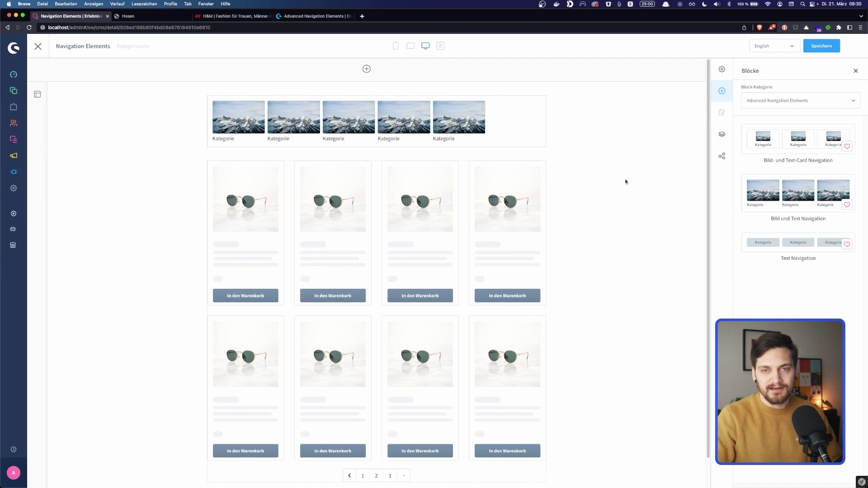
# - Set the Navigation Elements layout as the default for category pages and confirm the assignment
pyautogui.moveTo(14, 143)
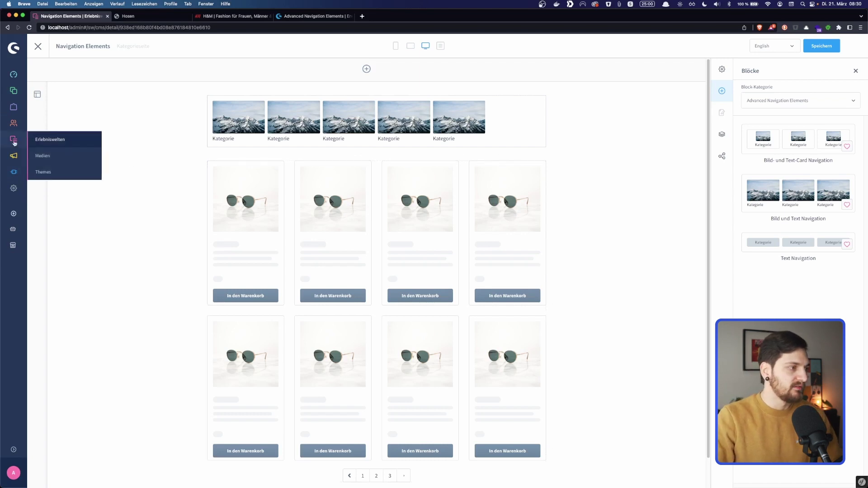
pyautogui.click(58, 143)
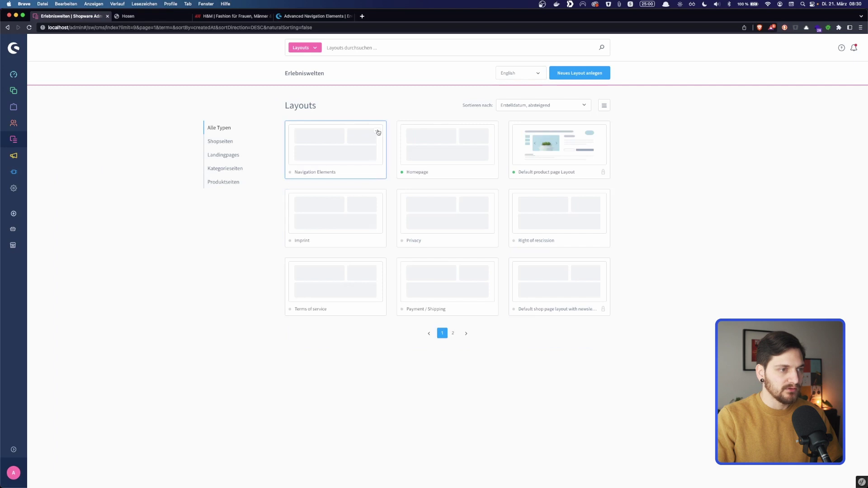
pyautogui.click(377, 132)
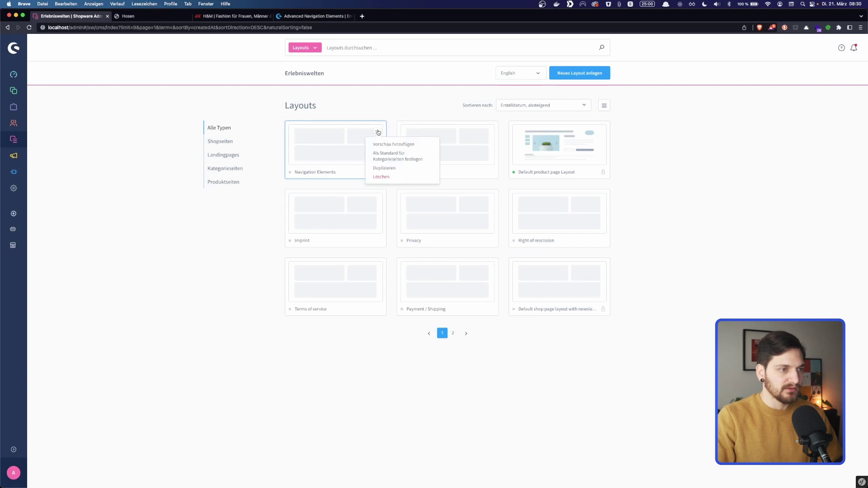
pyautogui.click(397, 159)
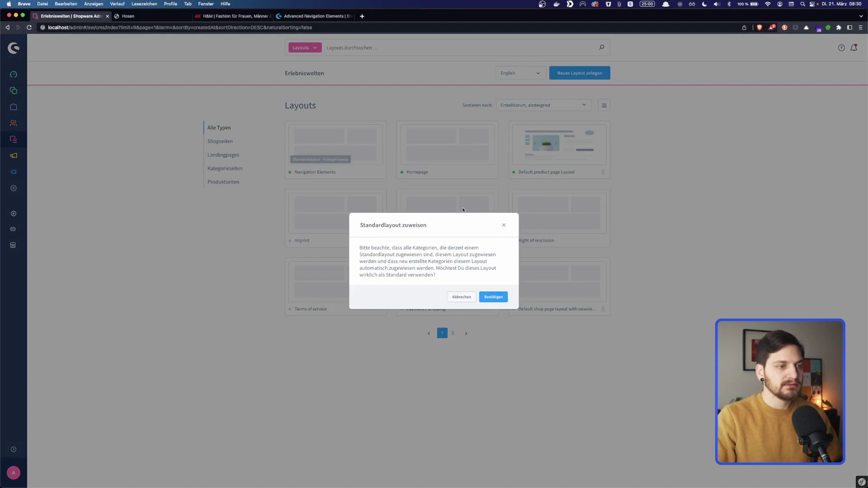
pyautogui.click(406, 135)
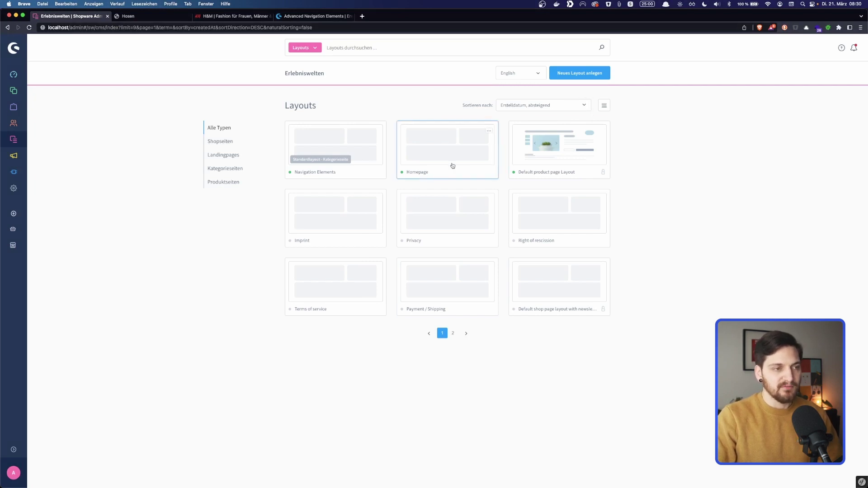
# - Check the image navigation in the storefront on the Hosen, Leggins and Jeans category pages
pyautogui.hotkey('ctrl', 'Tab')
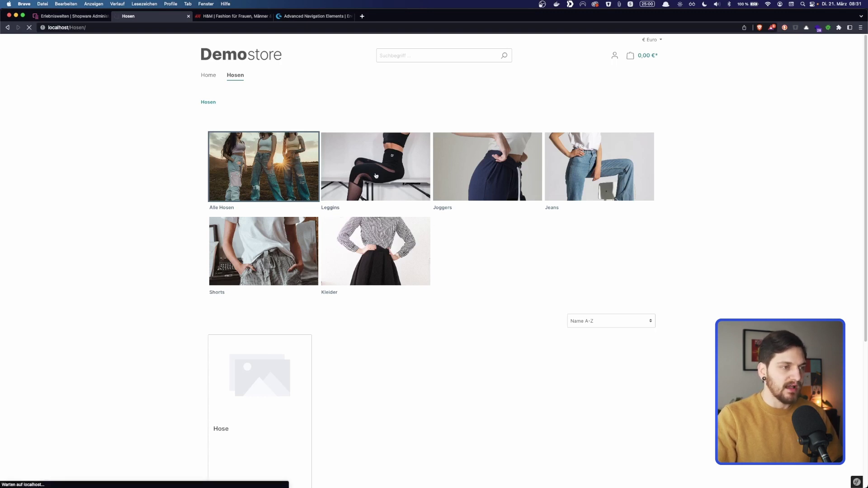
pyautogui.click(376, 175)
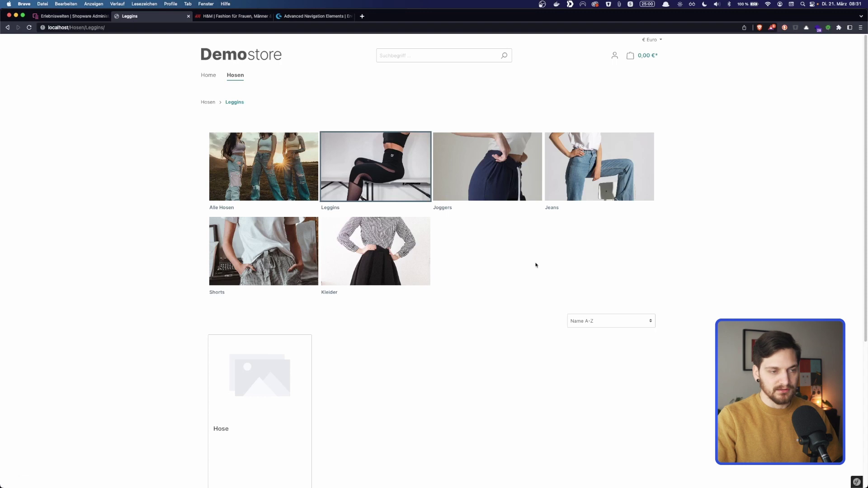
pyautogui.scroll(-2, 535, 265)
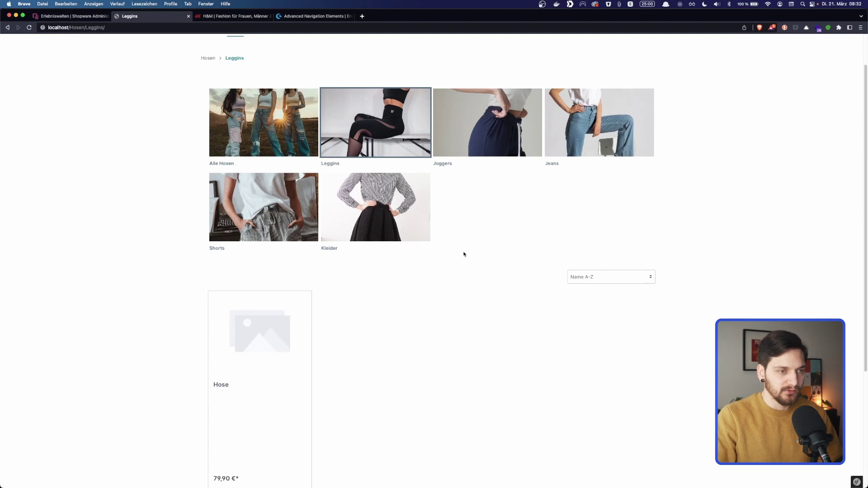
pyautogui.scroll(-4, 432, 299)
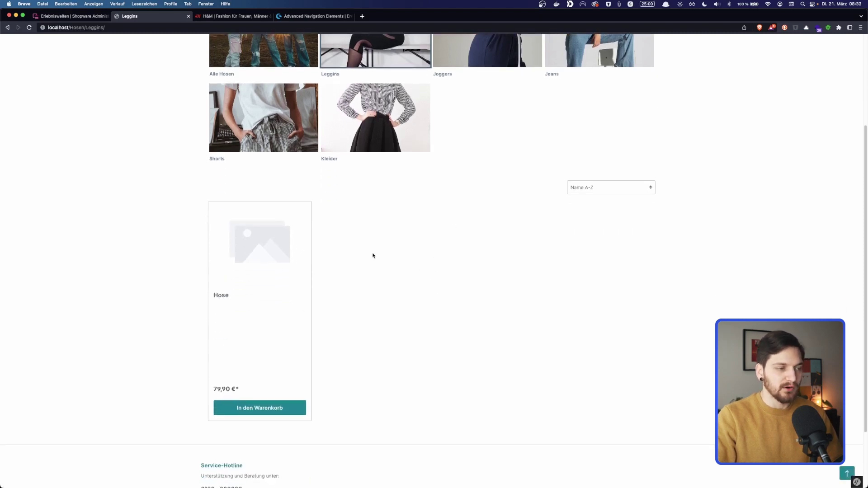
pyautogui.scroll(6, 390, 256)
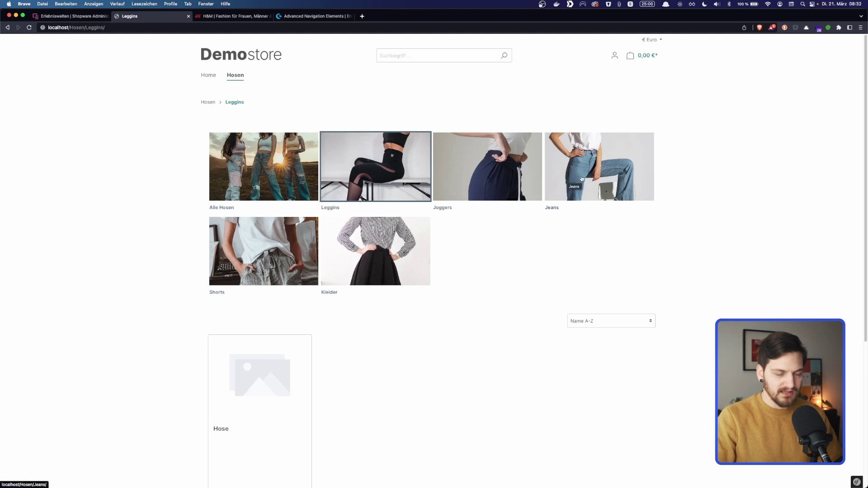
pyautogui.click(605, 165)
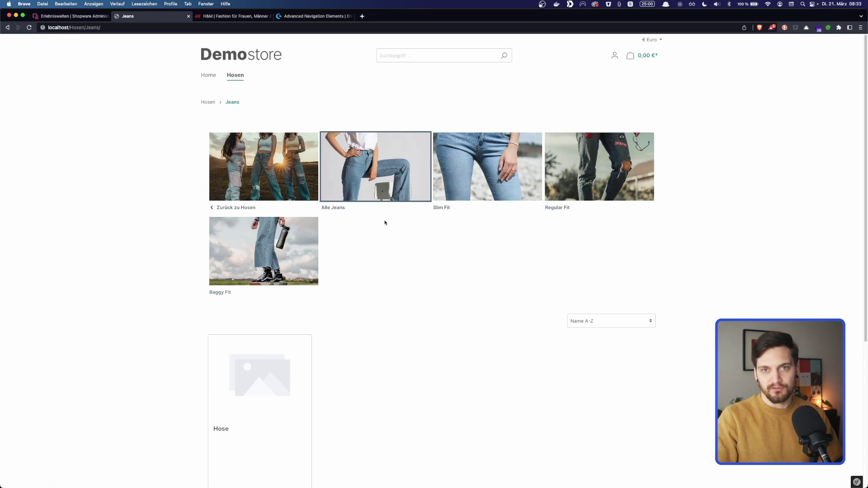
# - In the layout editor, set the image navigation element's Variante to Button unten auf Bild and its Ausrichtung to Zentriert
pyautogui.hotkey('ctrl', 'shift', 'Tab')
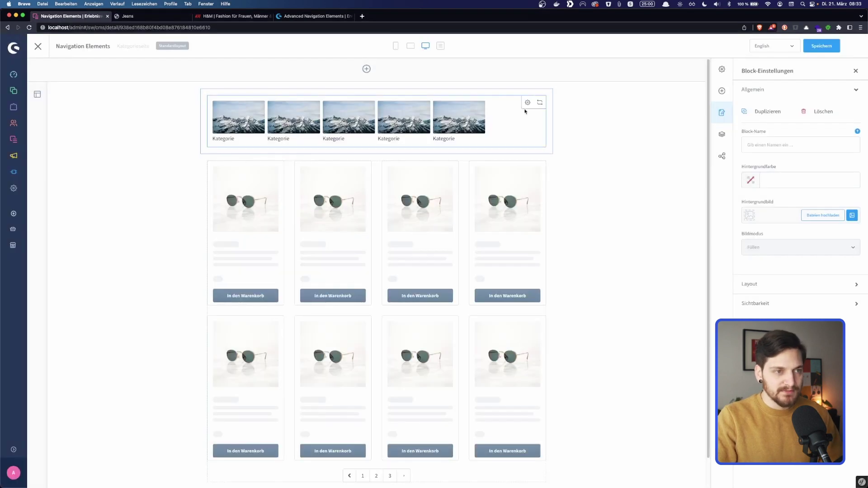
pyautogui.click(527, 103)
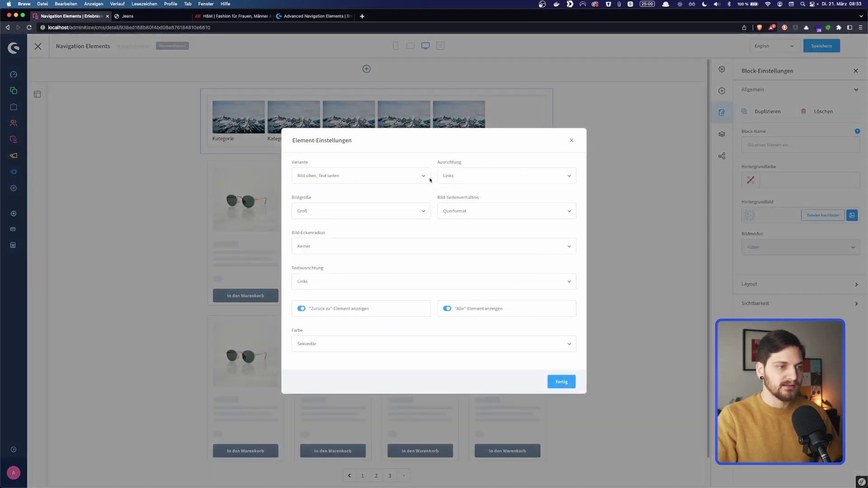
pyautogui.click(389, 177)
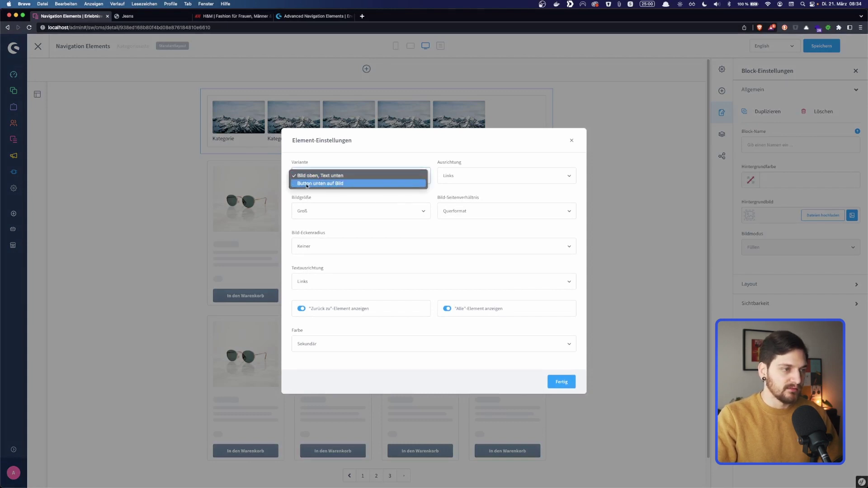
pyautogui.click(364, 183)
pyautogui.click(471, 175)
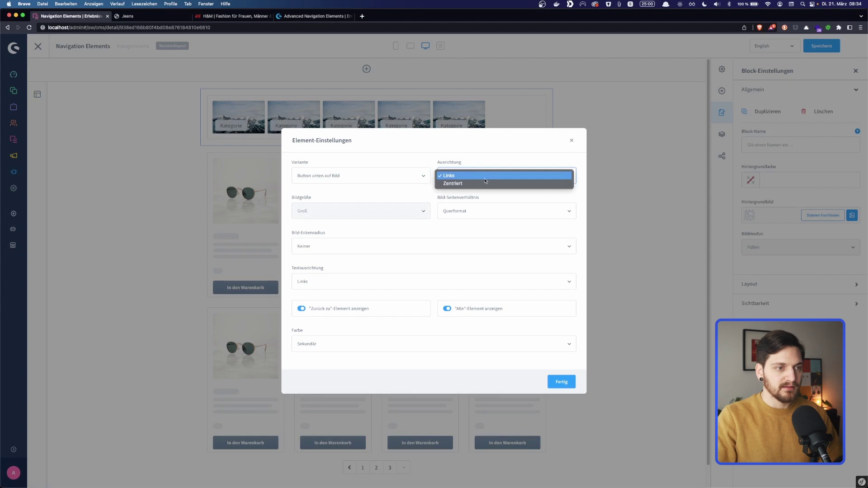
pyautogui.click(484, 183)
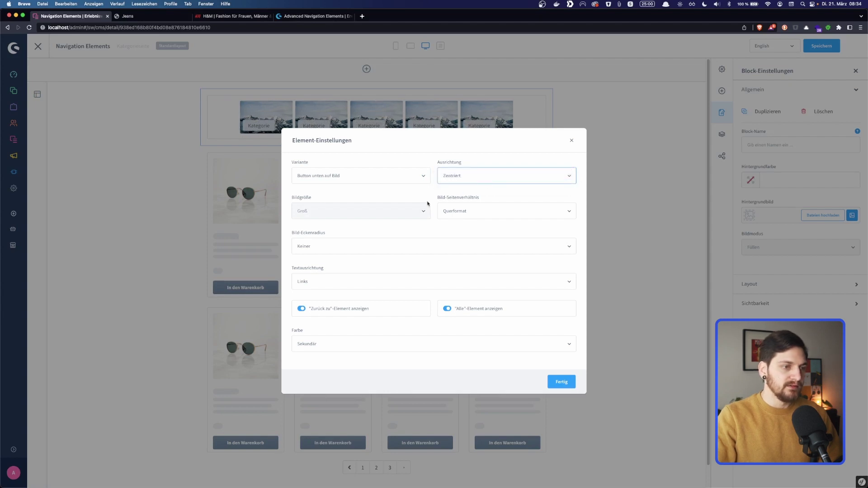
pyautogui.click(391, 179)
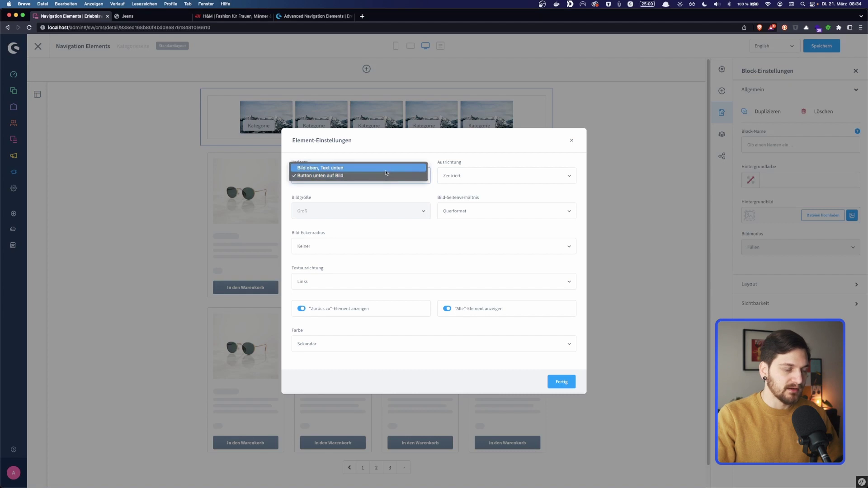
pyautogui.click(387, 194)
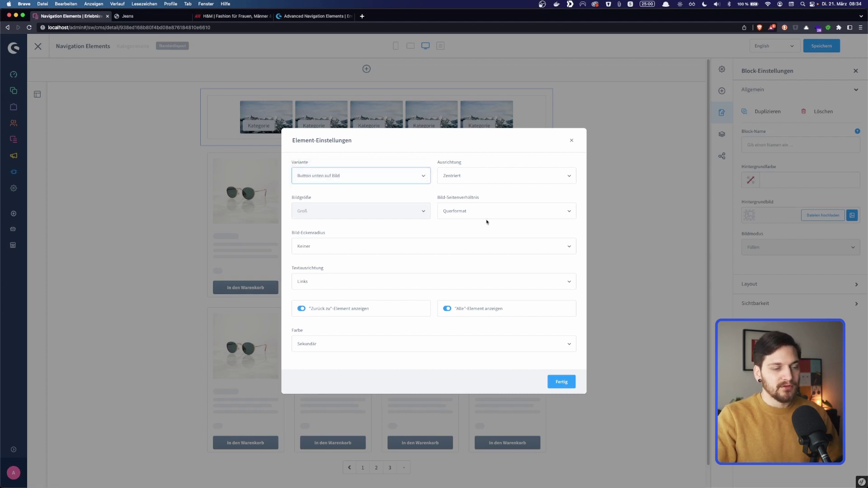
# - Set the element's Bild-Seitenverhältnis to Hochformat and give it a Benutzerdefiniert Bild-Eckenradius of 8px
pyautogui.click(476, 213)
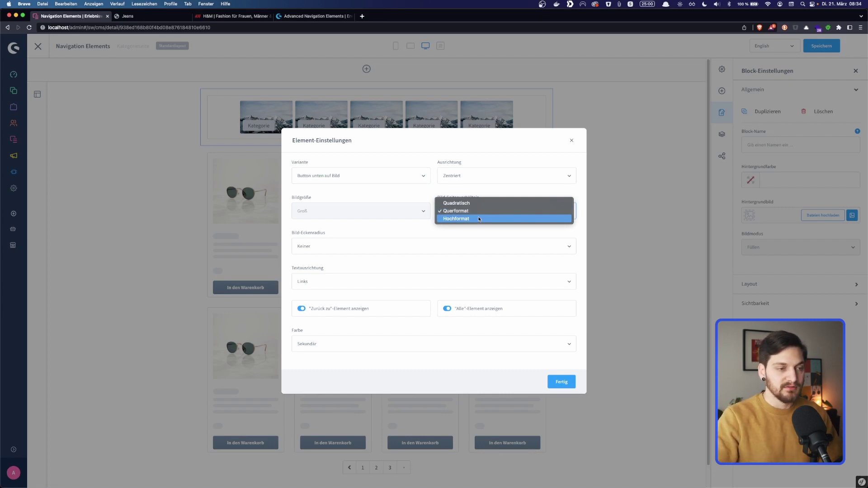
pyautogui.click(479, 219)
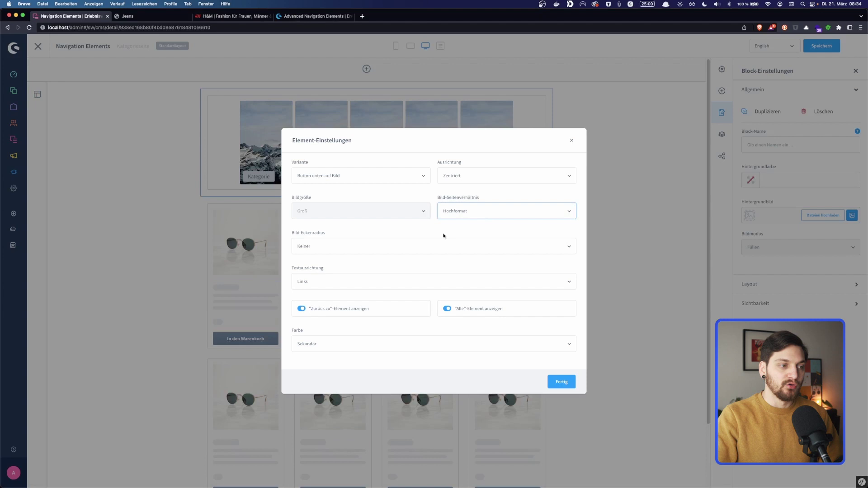
pyautogui.click(379, 247)
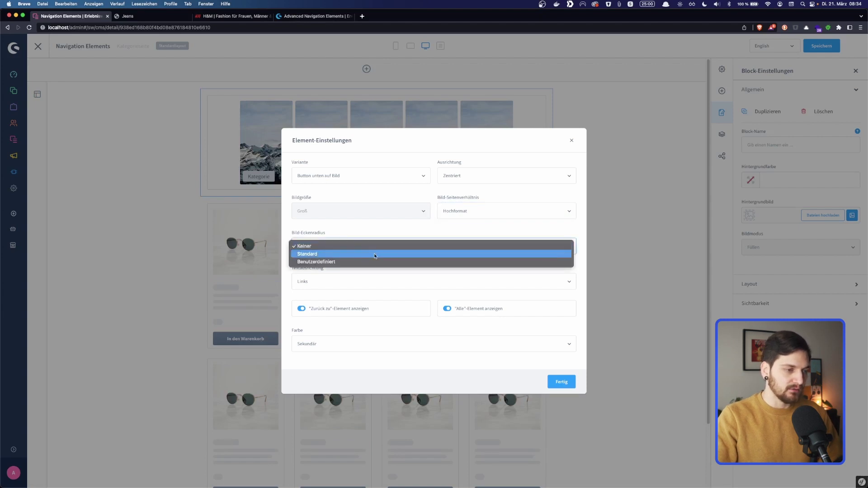
pyautogui.click(375, 255)
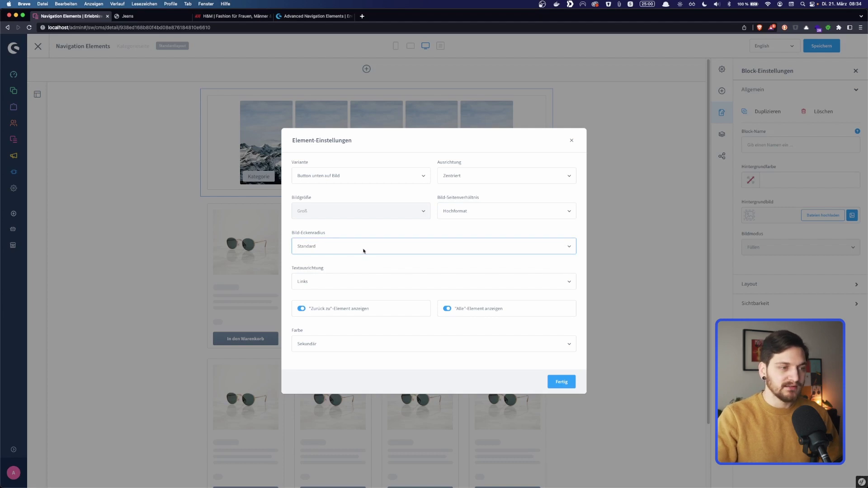
pyautogui.click(364, 251)
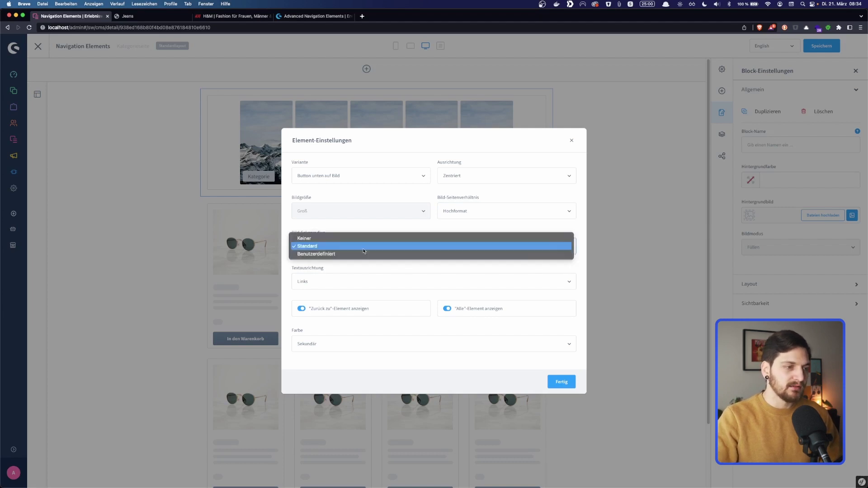
pyautogui.click(360, 256)
pyautogui.click(361, 260)
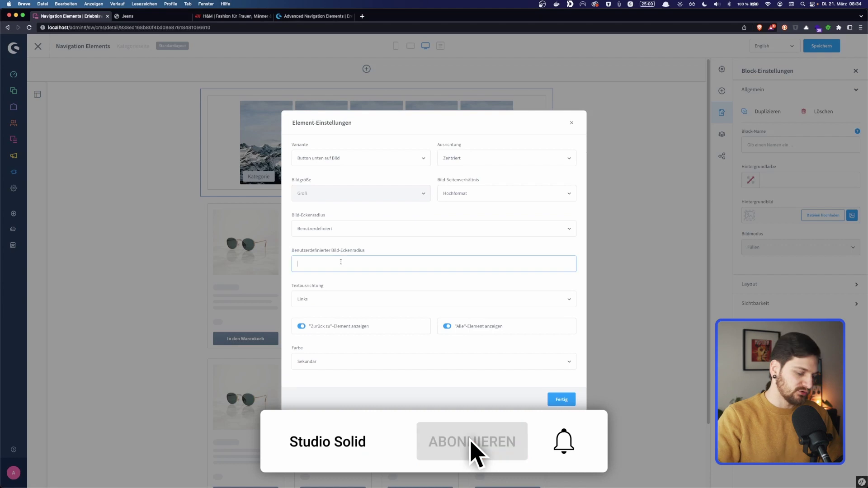
pyautogui.write('8px')
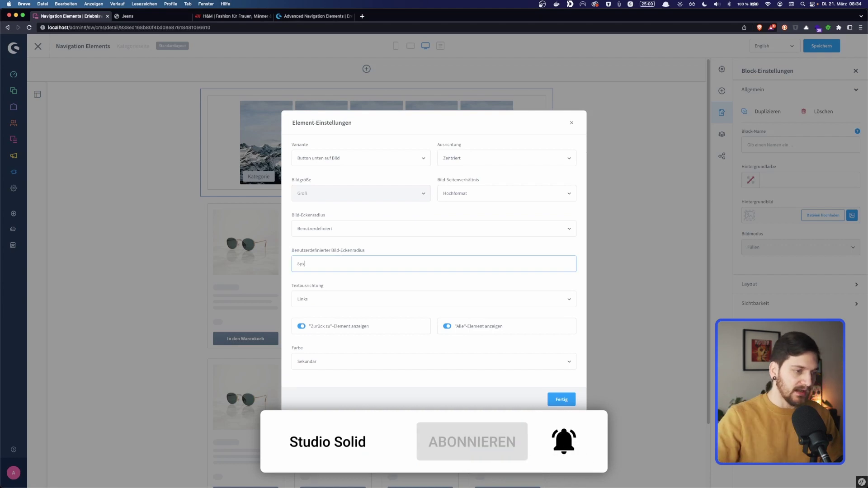
# - Set the navigation element's Textausrichtung to Zentriert
pyautogui.click(348, 286)
pyautogui.click(347, 294)
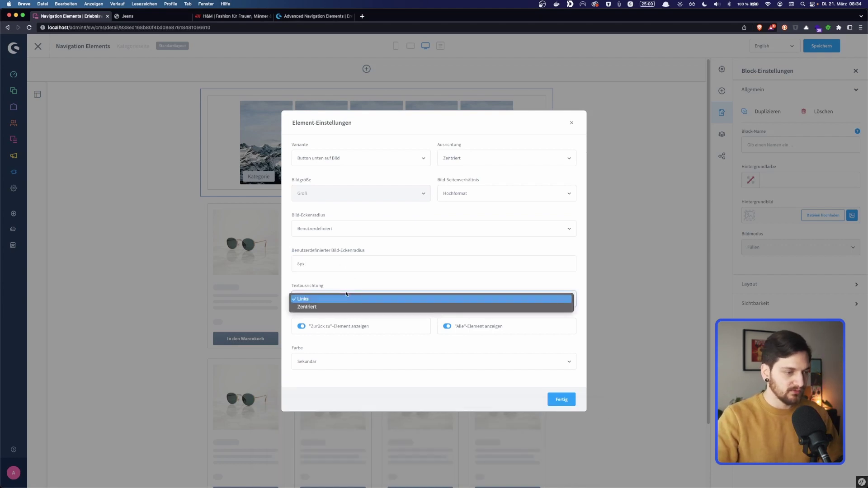
pyautogui.click(338, 307)
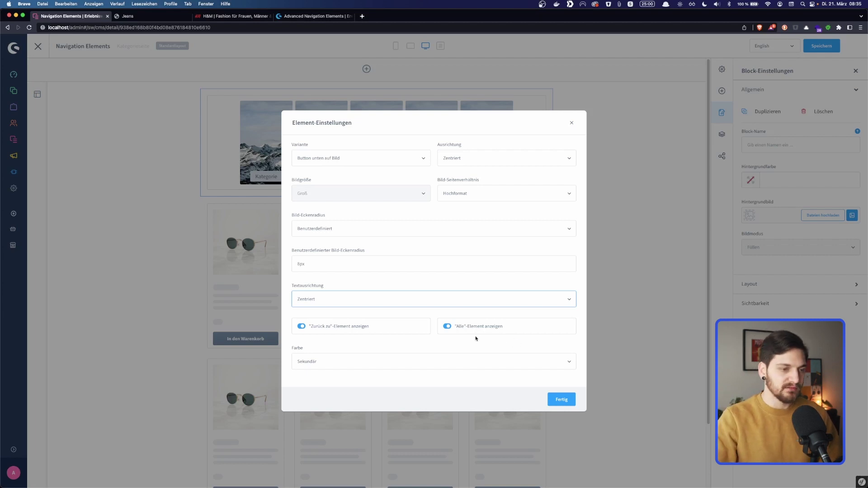
# - Try the Benutzerdefiniert option for the element's Farbe and set it back to Sekundär
pyautogui.click(462, 362)
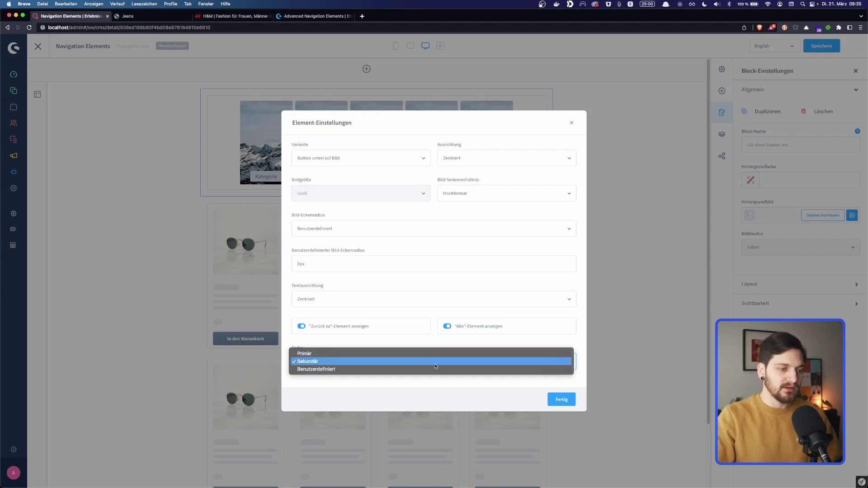
pyautogui.click(430, 379)
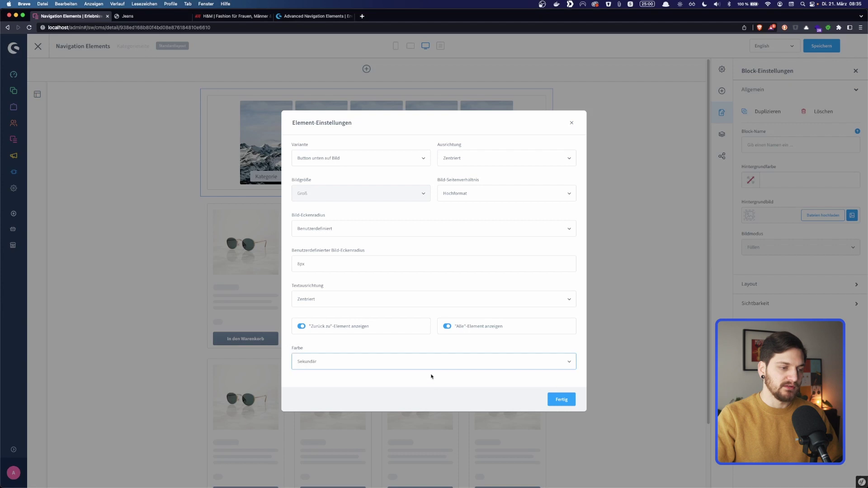
pyautogui.click(432, 361)
pyautogui.click(429, 371)
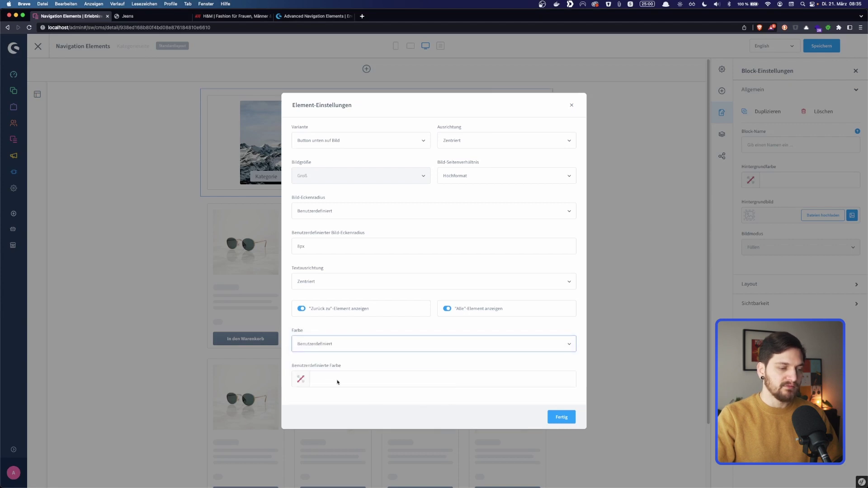
pyautogui.click(408, 344)
pyautogui.click(408, 336)
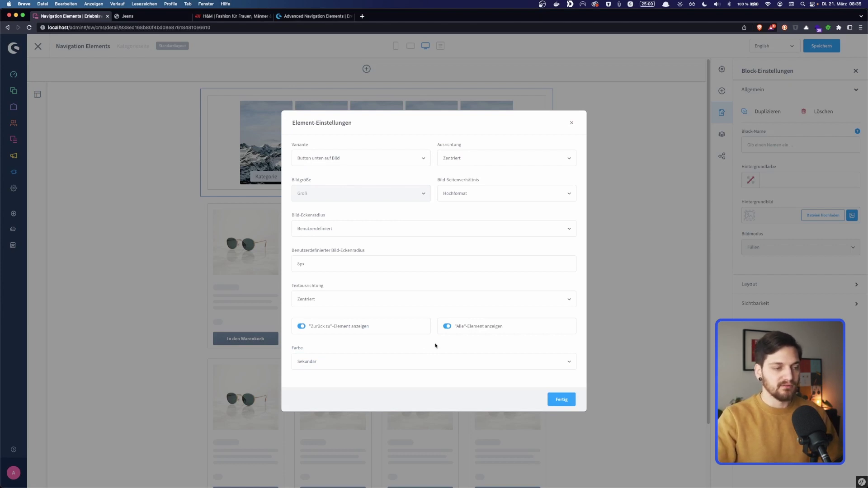
# - Save the layout with the new element settings and check the navigation on the Jeans and Slim Fit storefront pages
pyautogui.click(561, 400)
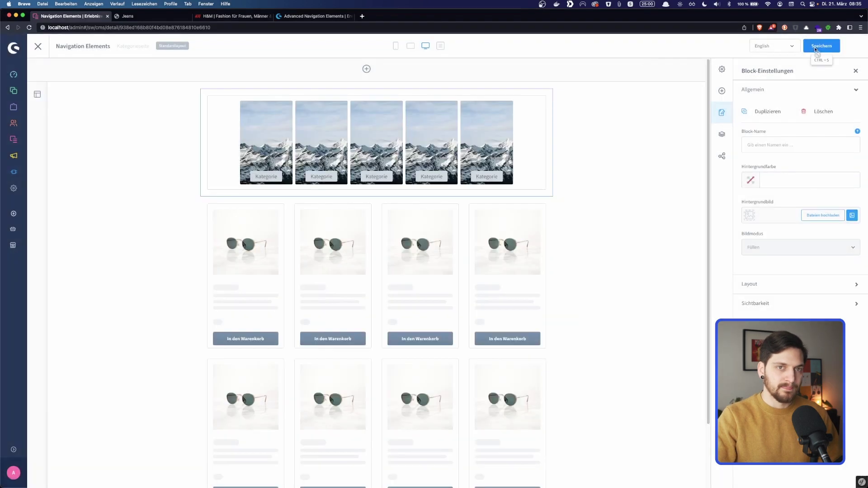
pyautogui.click(821, 46)
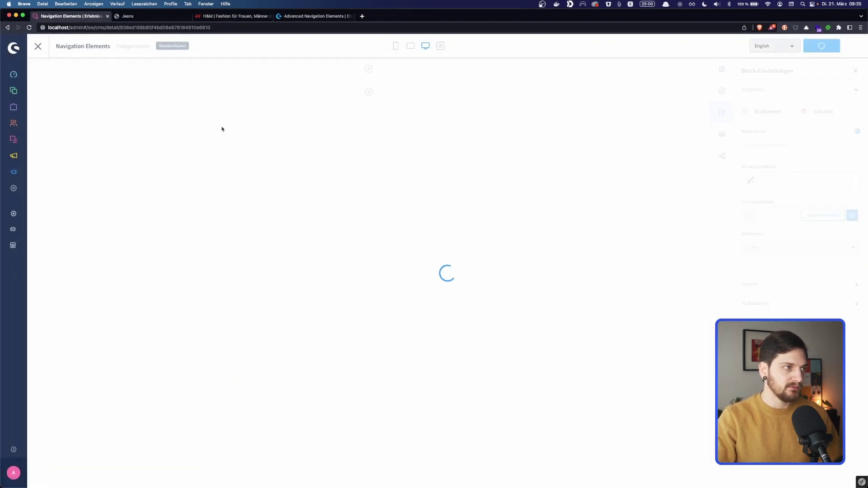
pyautogui.click(155, 19)
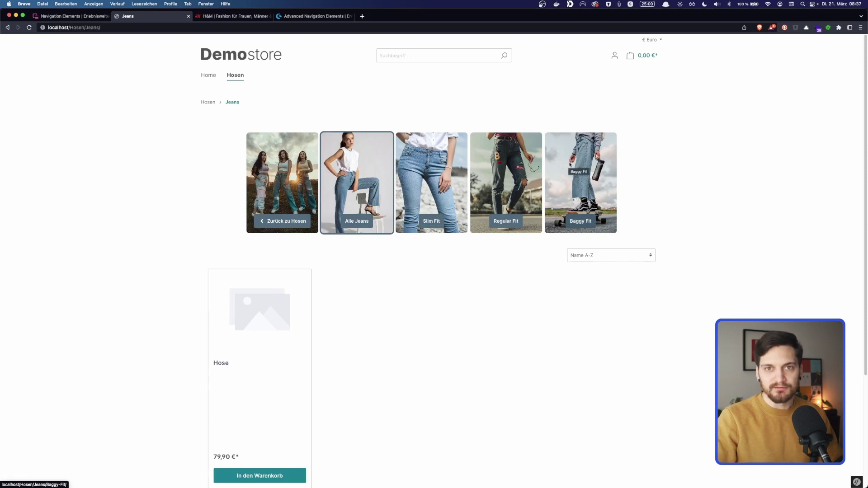
pyautogui.click(443, 183)
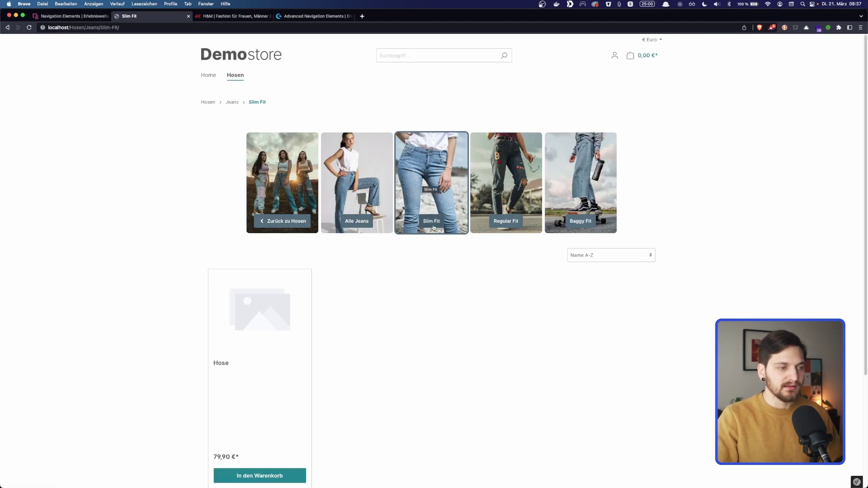
# - Delete the image and text navigation block from the Navigation Elements layout and save it
pyautogui.hotkey('ctrl', 'shift', 'Tab')
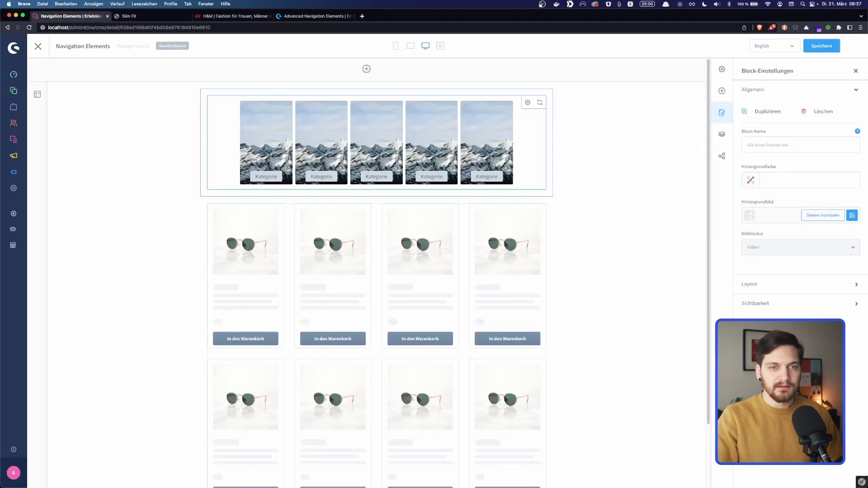
pyautogui.click(814, 114)
pyautogui.press('super+s')
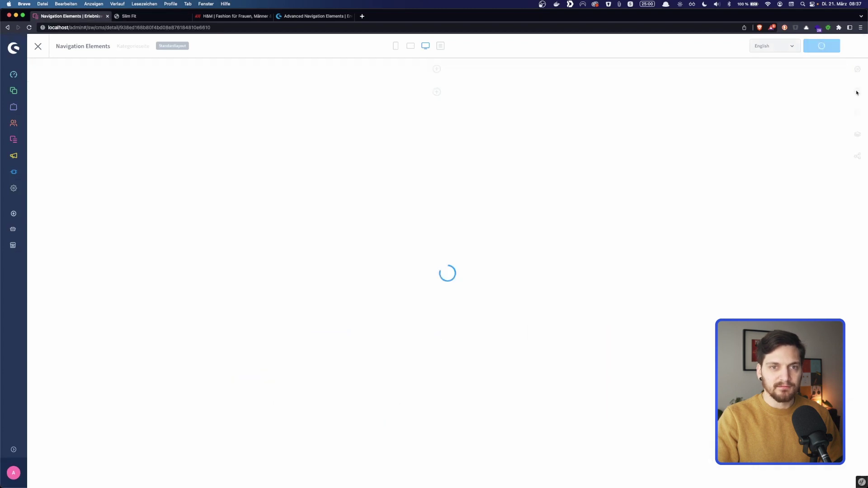
# - Show the available layout blocks in the Advanced Navigation Elements block category
pyautogui.click(857, 92)
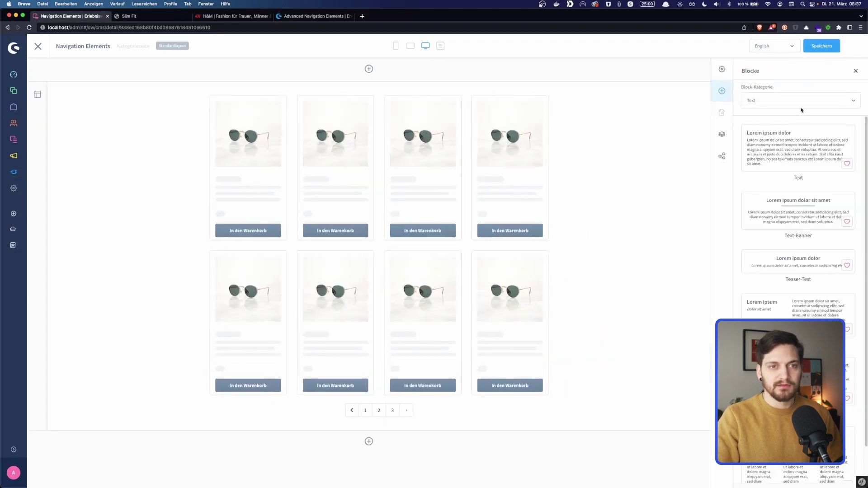
pyautogui.click(799, 100)
pyautogui.click(798, 155)
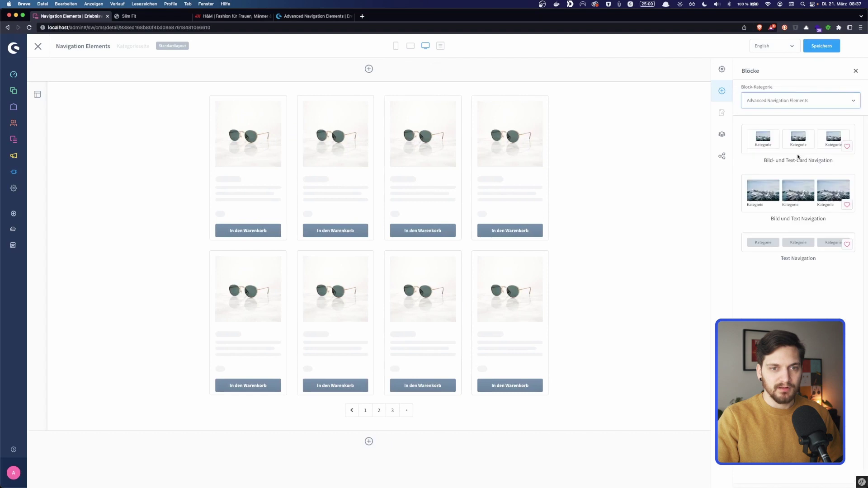